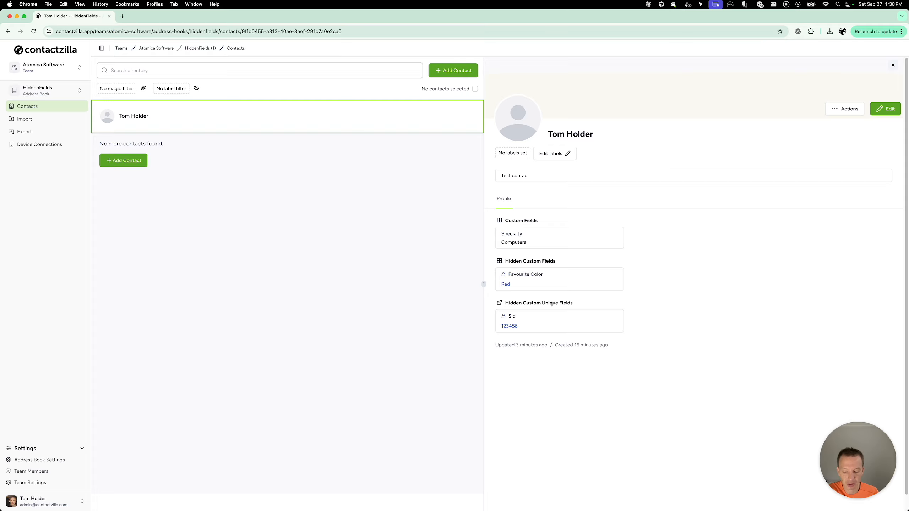
# Visit the device connections page, return to contacts, and switch to the Contacts app to examine the synced test contact's fields.
pyautogui.click(43, 144)
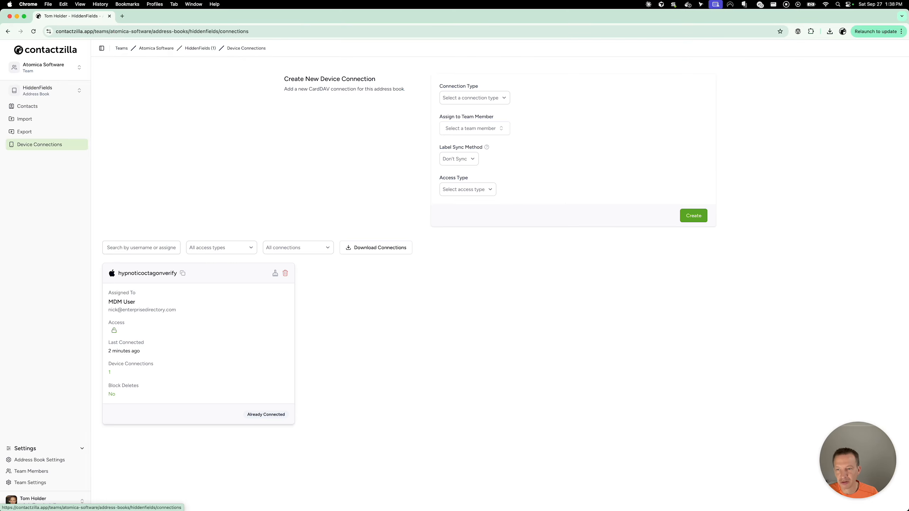
pyautogui.click(39, 105)
pyautogui.press('super+Tab')
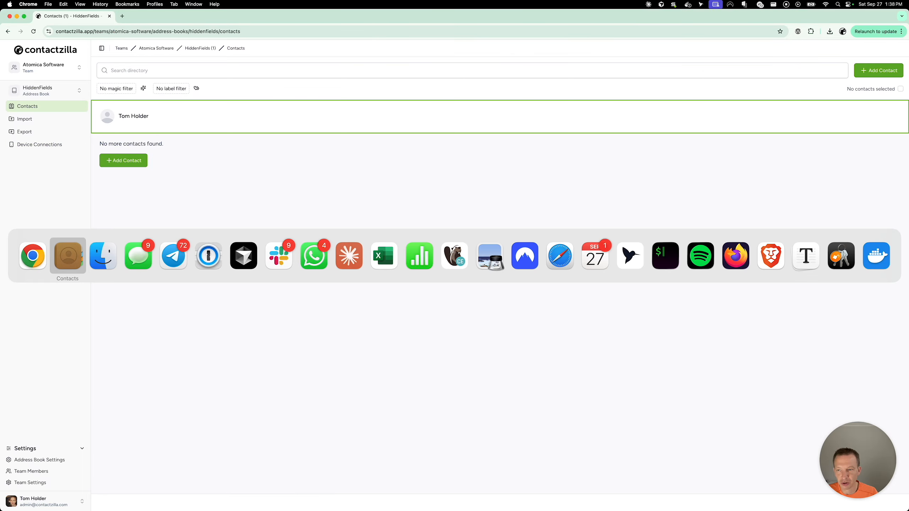
pyautogui.moveTo(262, 138); pyautogui.dragTo(247, 107)
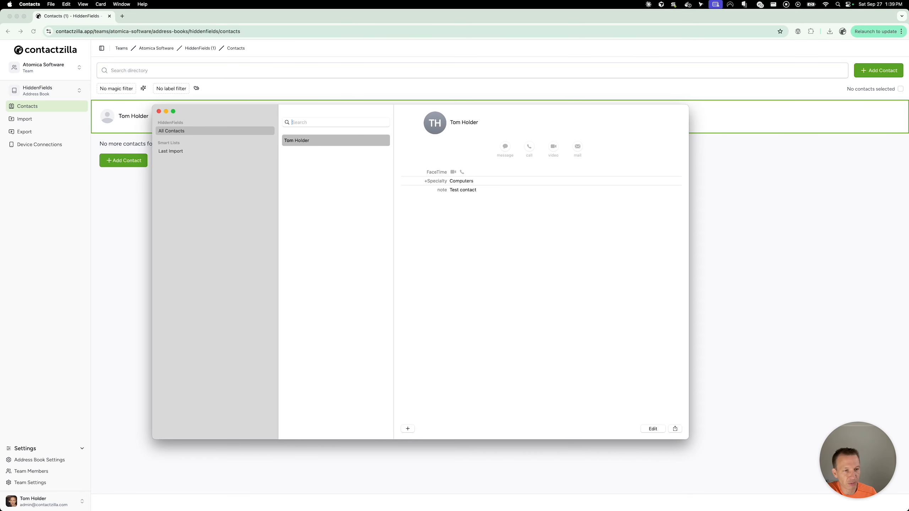
pyautogui.click(720, 229)
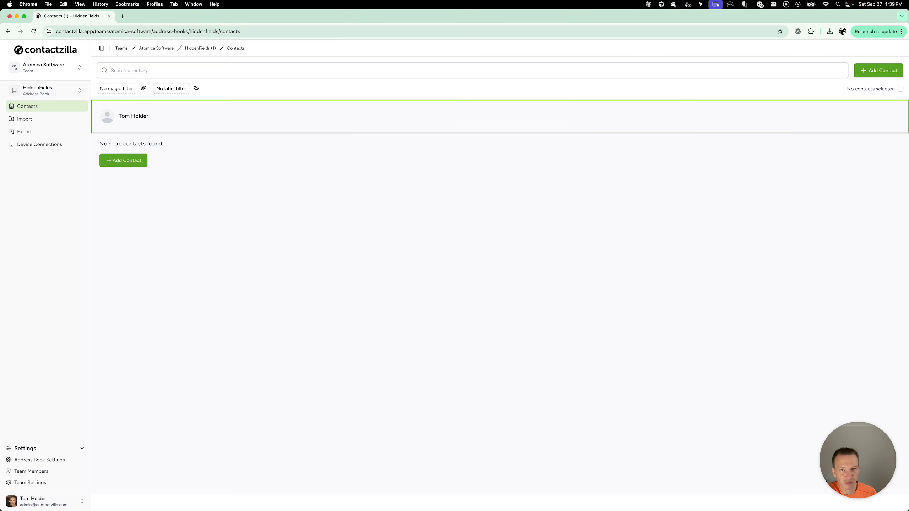
# Open the test contact for editing, add a Hidden Custom field set to Favourite Color, and close the editor without saving.
pyautogui.click(403, 125)
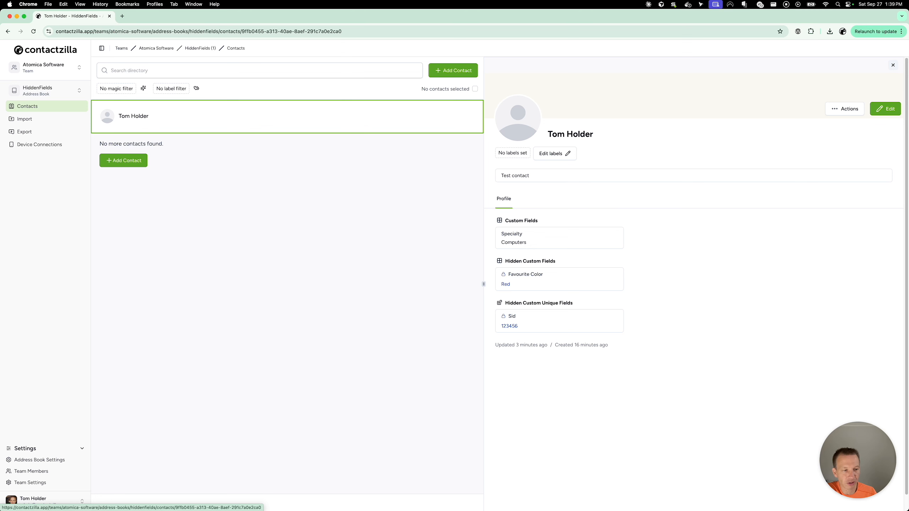
pyautogui.click(886, 108)
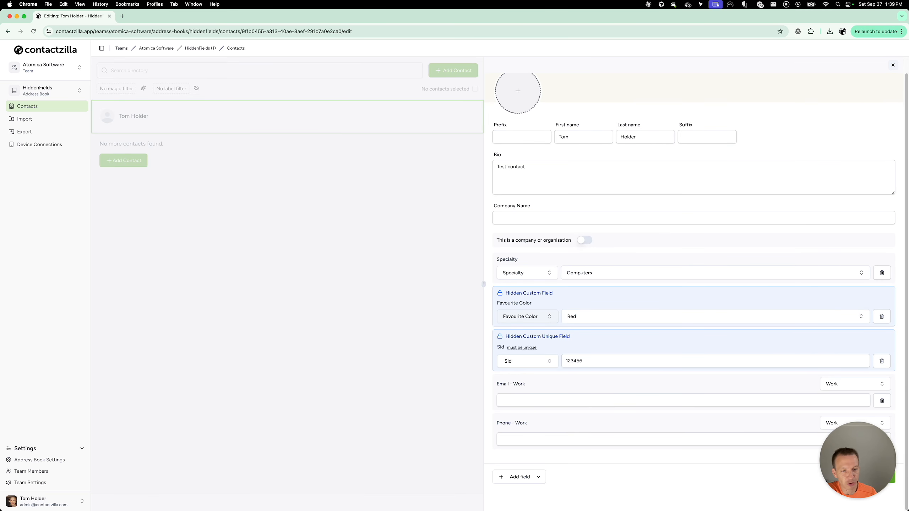
pyautogui.click(519, 477)
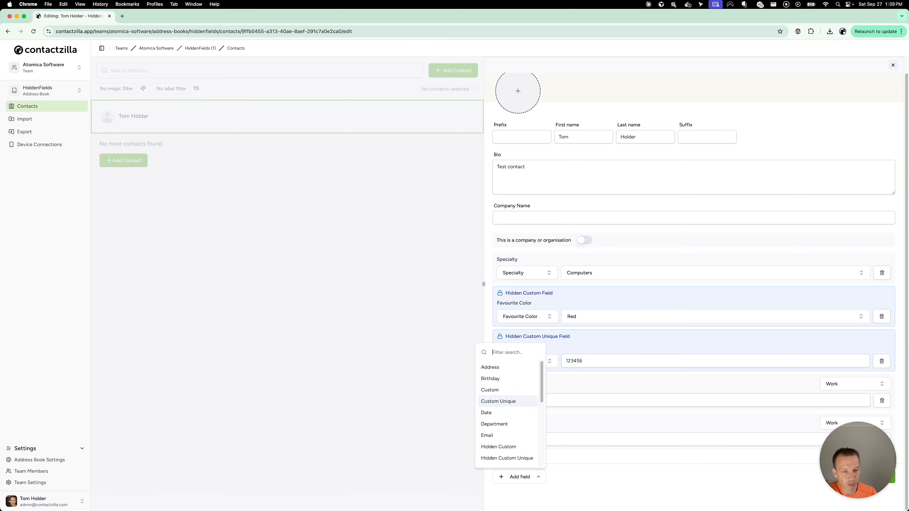
pyautogui.scroll(-3, 508, 401)
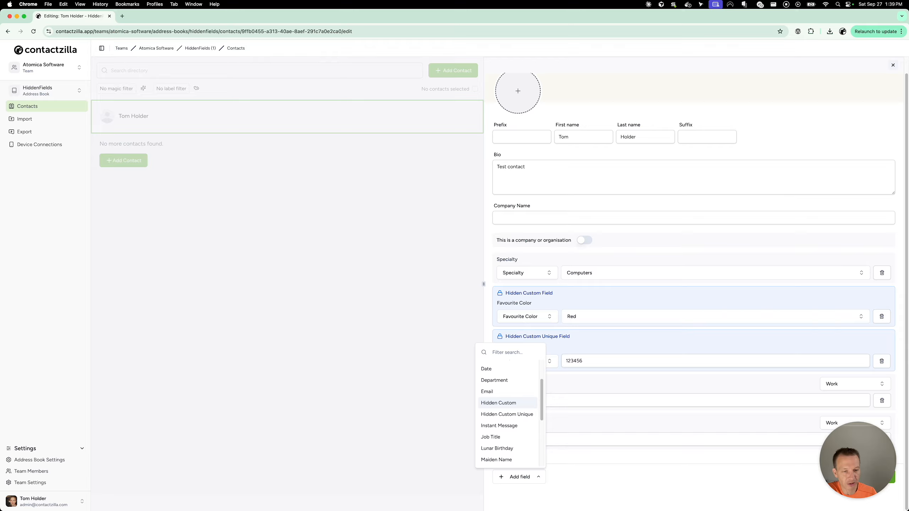
pyautogui.click(501, 403)
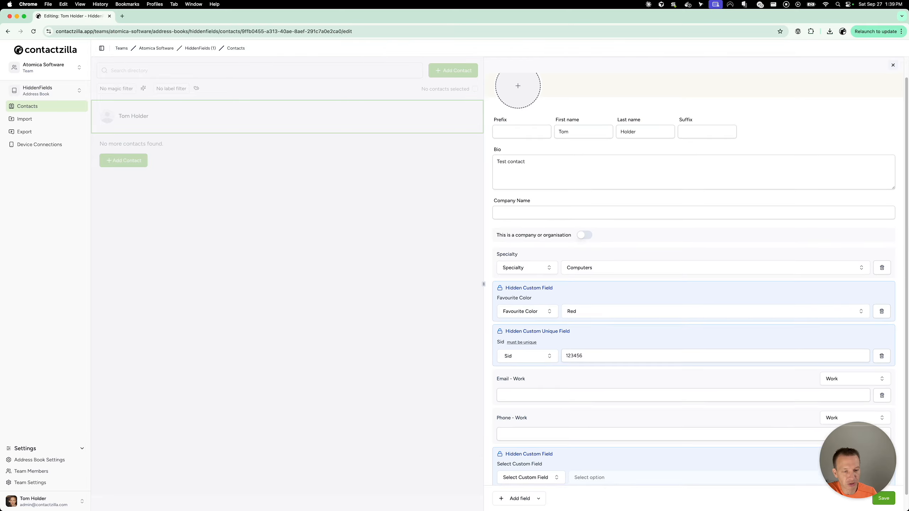
pyautogui.click(541, 461)
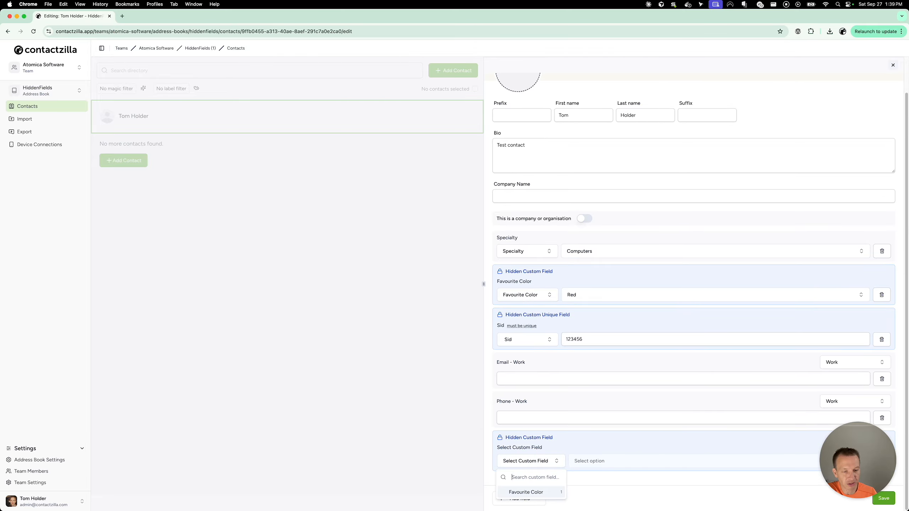
pyautogui.click(540, 491)
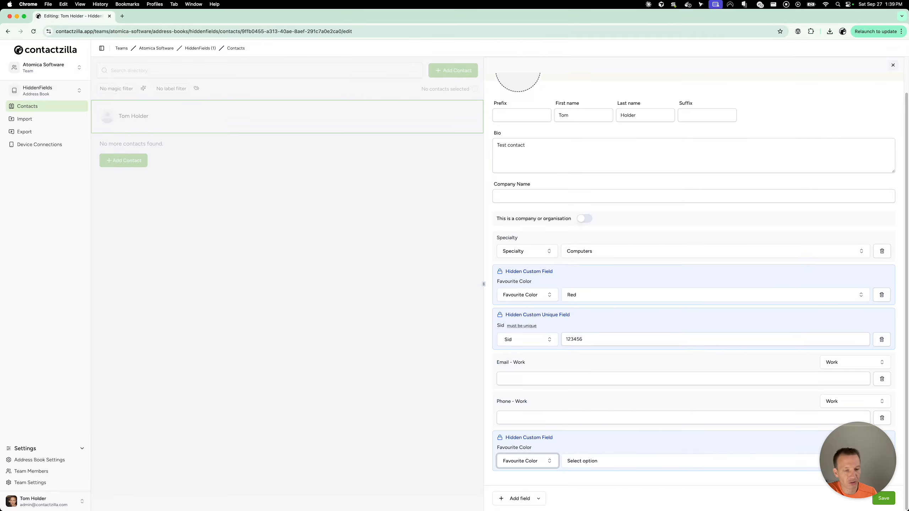
pyautogui.click(893, 65)
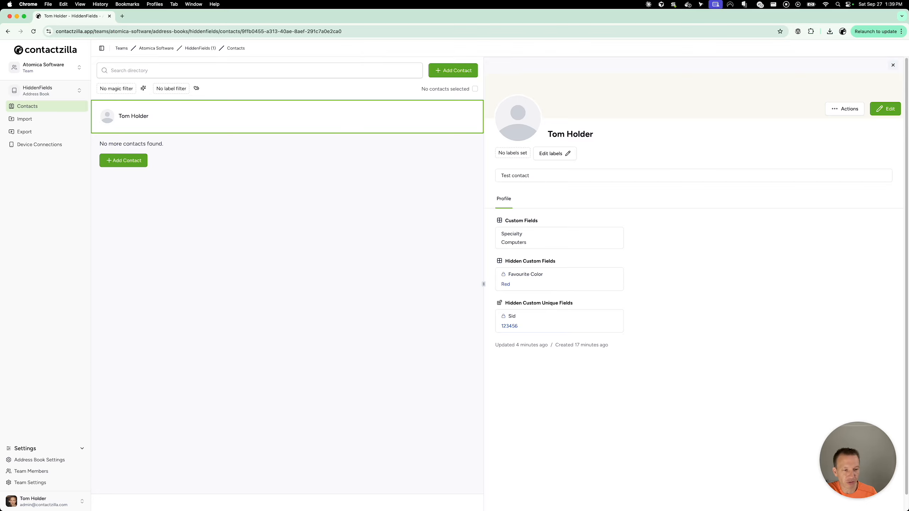
pyautogui.moveTo(523, 326); pyautogui.dragTo(499, 326)
pyautogui.click(556, 374)
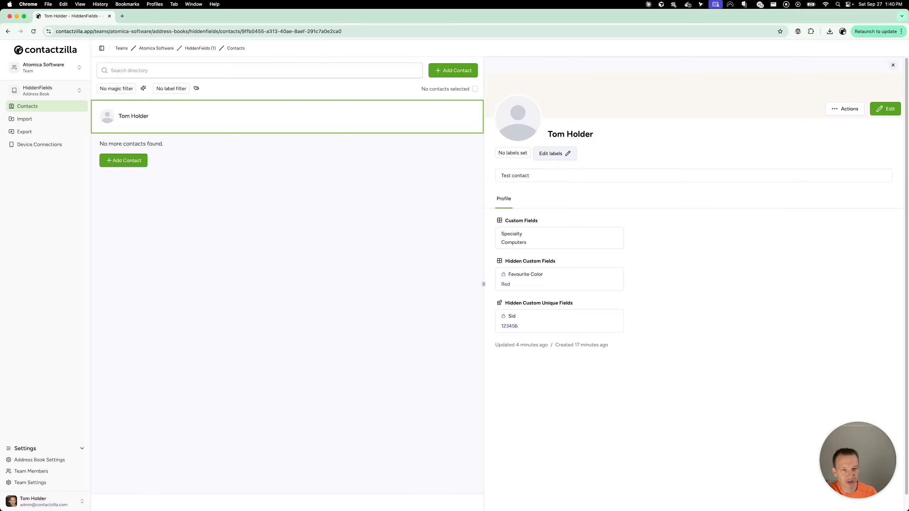
pyautogui.moveTo(518, 326); pyautogui.dragTo(504, 326)
pyautogui.click(561, 370)
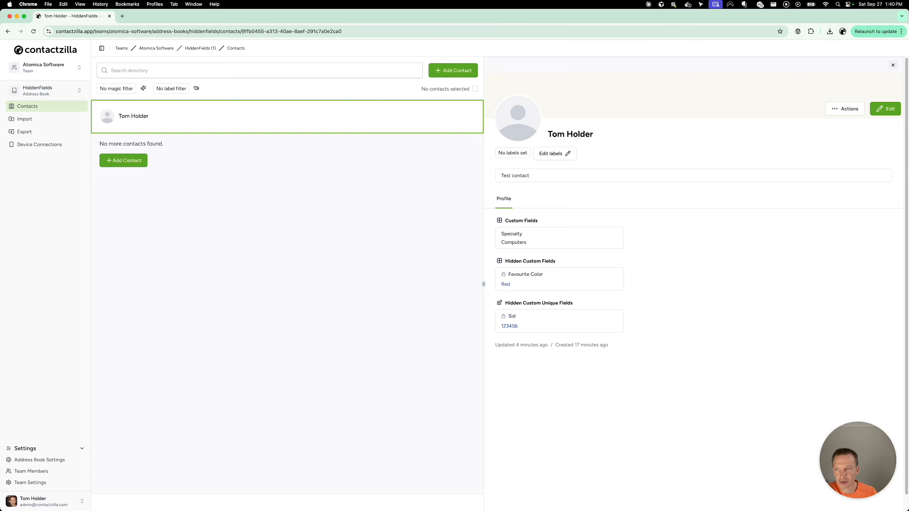
# Start a new CSV import into the address book and upload Book1.csv from Downloads after previewing it.
pyautogui.click(34, 118)
pyautogui.click(140, 133)
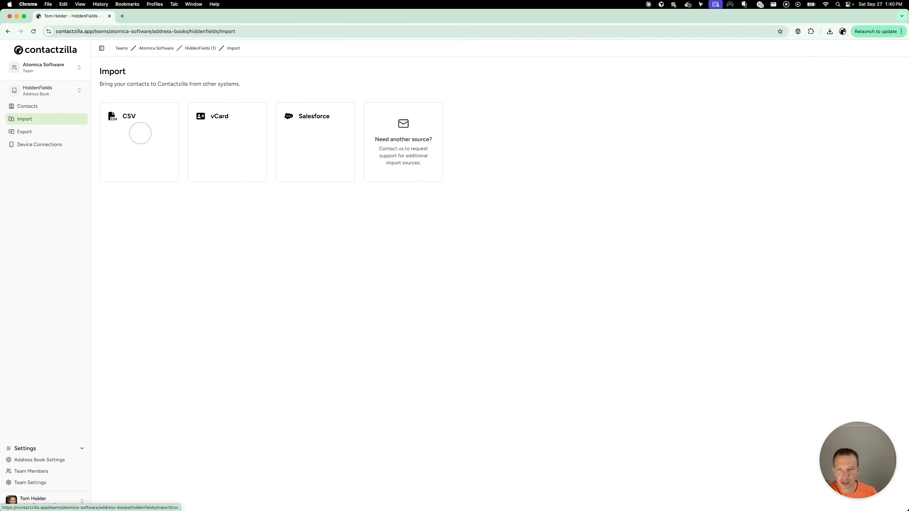
pyautogui.click(874, 70)
pyautogui.click(505, 157)
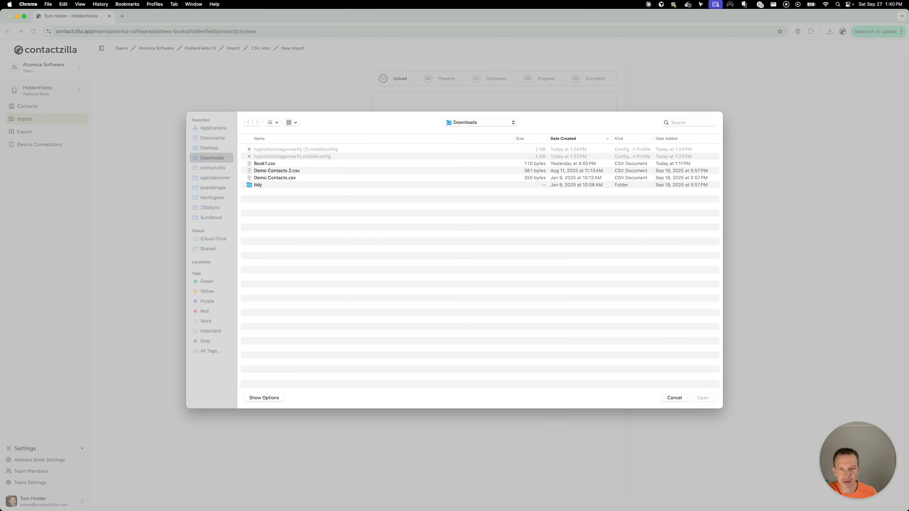
pyautogui.click(265, 163)
pyautogui.press('space')
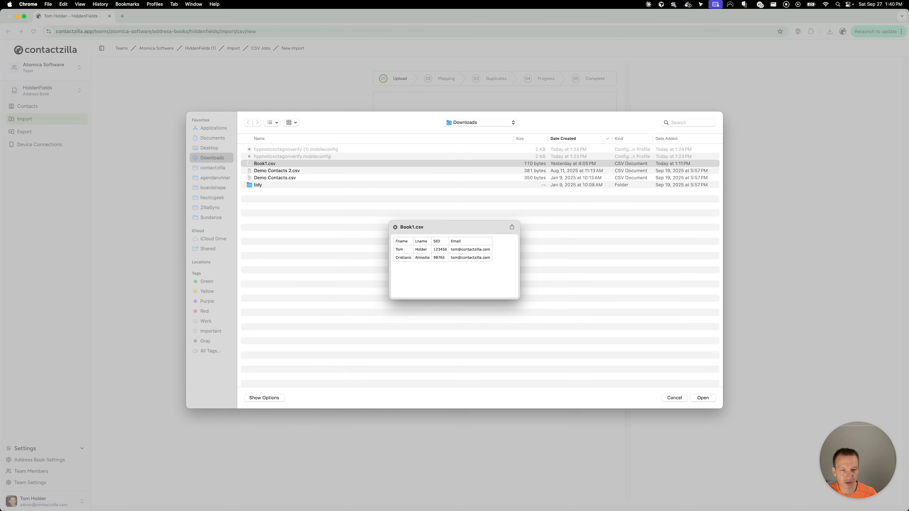
pyautogui.press('space')
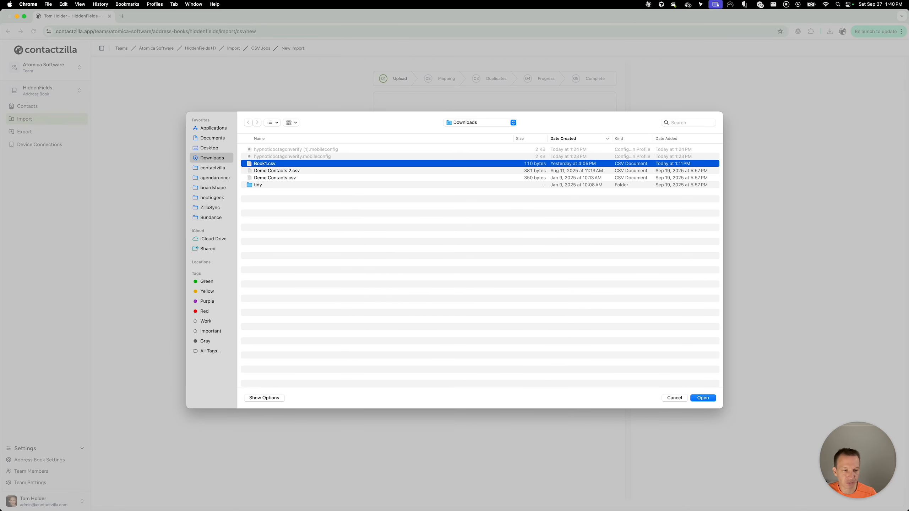
pyautogui.press('space')
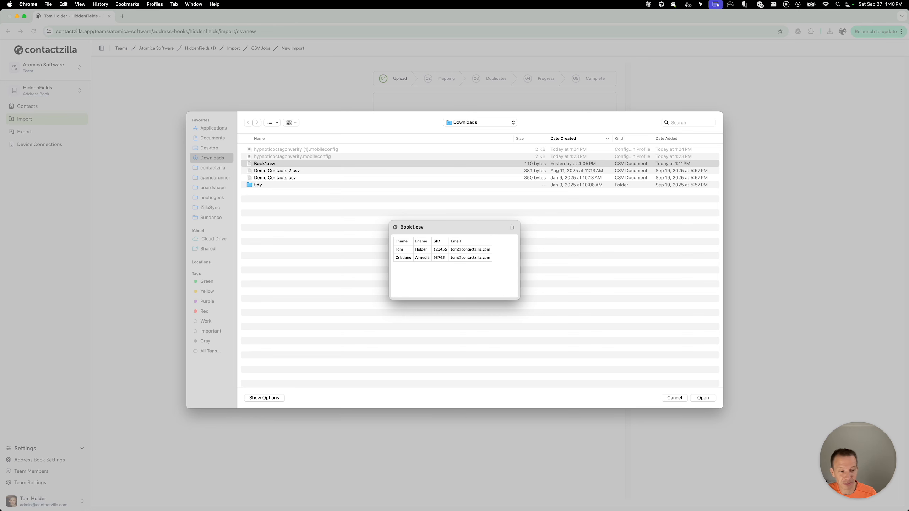
pyautogui.press('space')
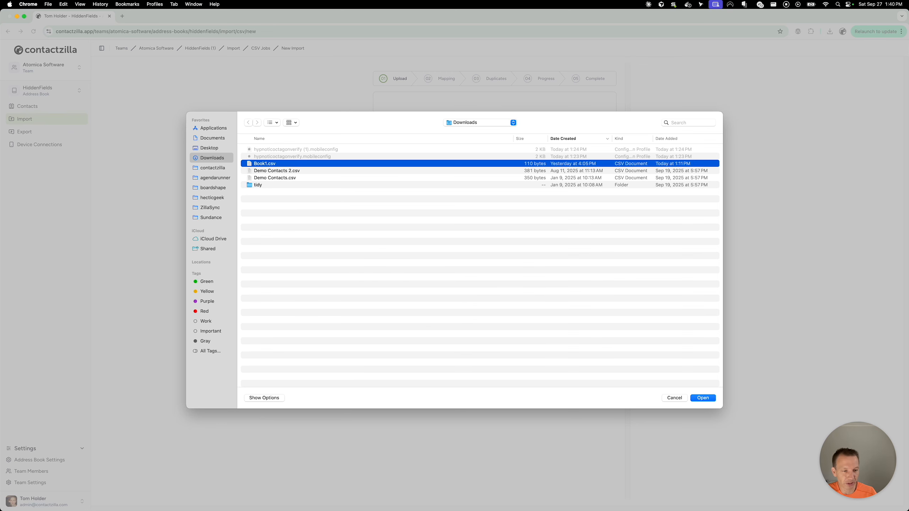
pyautogui.press('Return')
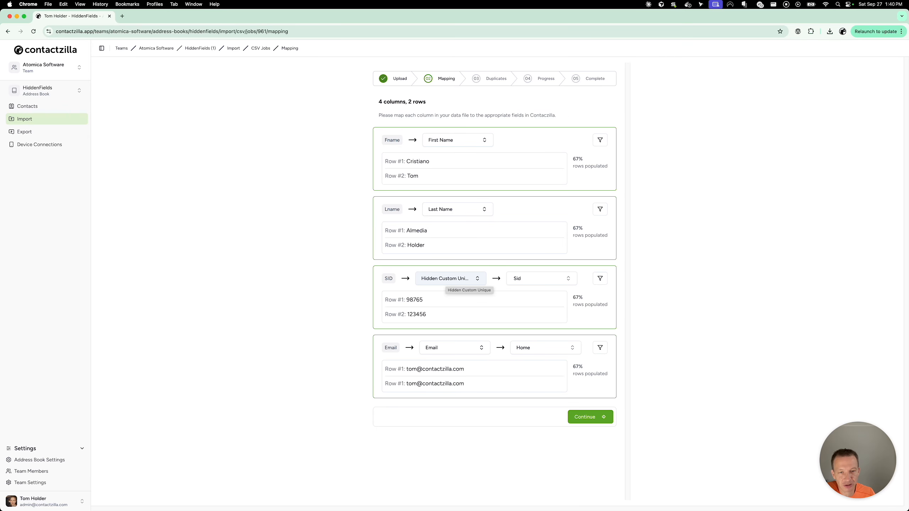
# Map the SID column to the hidden unique Sid field and the Email column's type to Work, and continue.
pyautogui.click(528, 281)
pyautogui.click(538, 308)
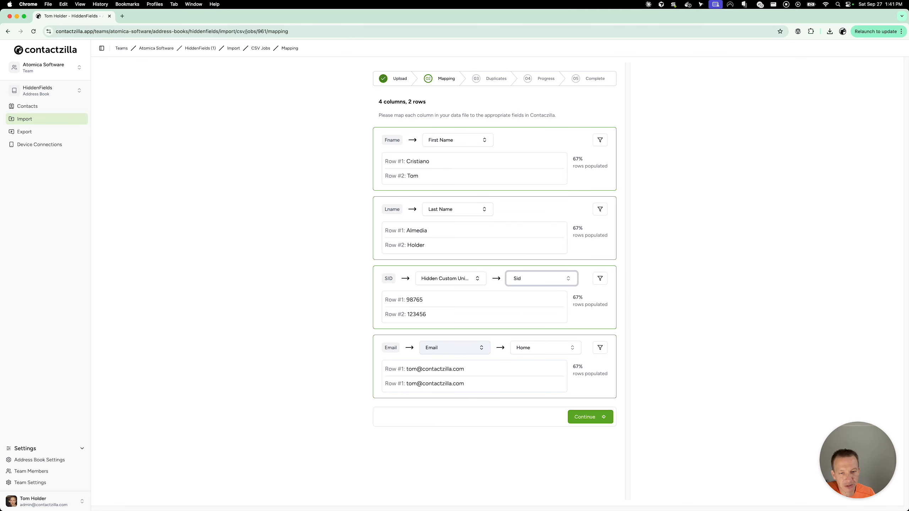
pyautogui.click(534, 348)
pyautogui.click(531, 373)
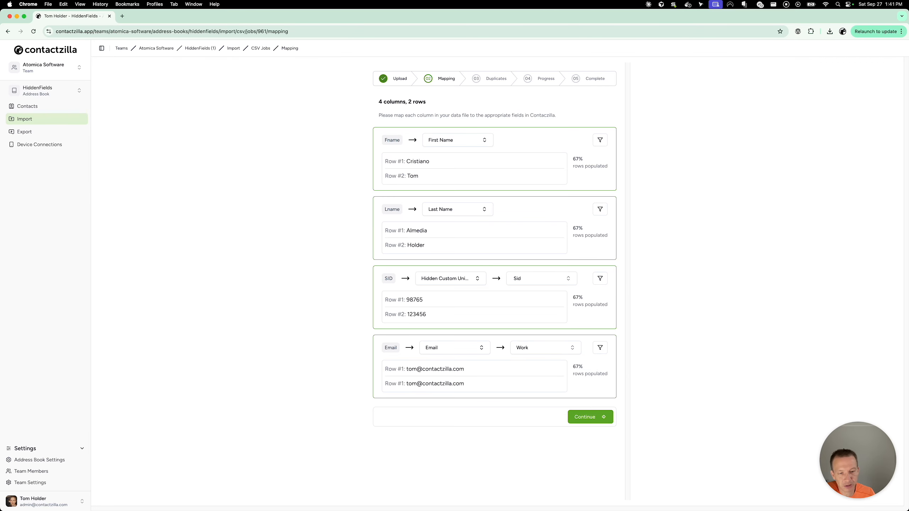
pyautogui.click(591, 417)
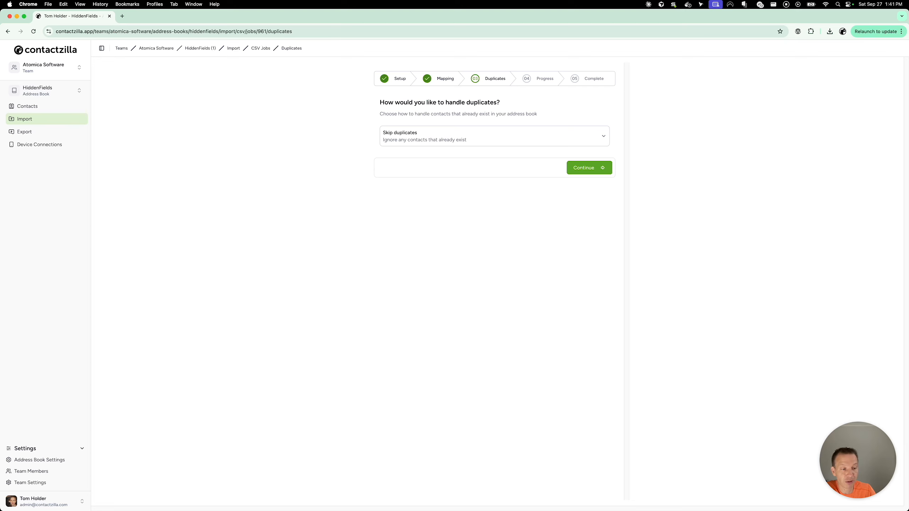
# Choose Merge duplicates for duplicate handling, run the import, and return to the contacts list.
pyautogui.click(494, 136)
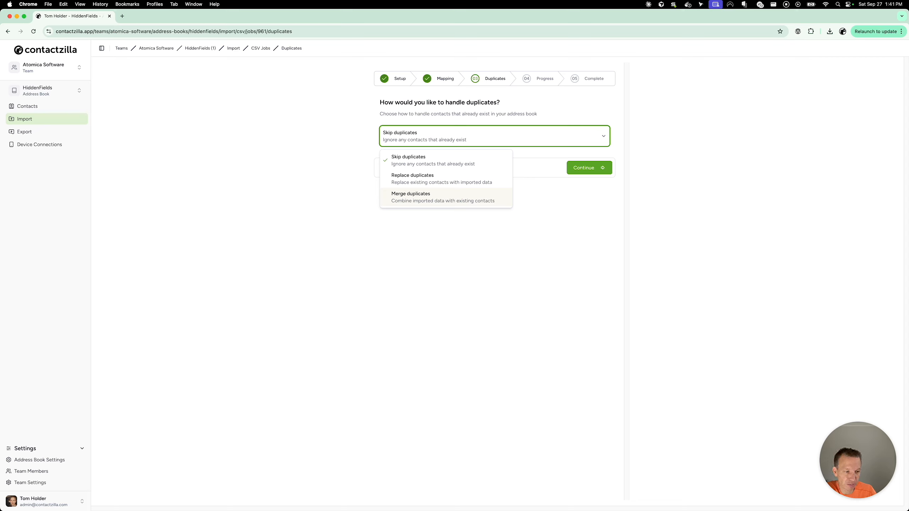
pyautogui.click(467, 198)
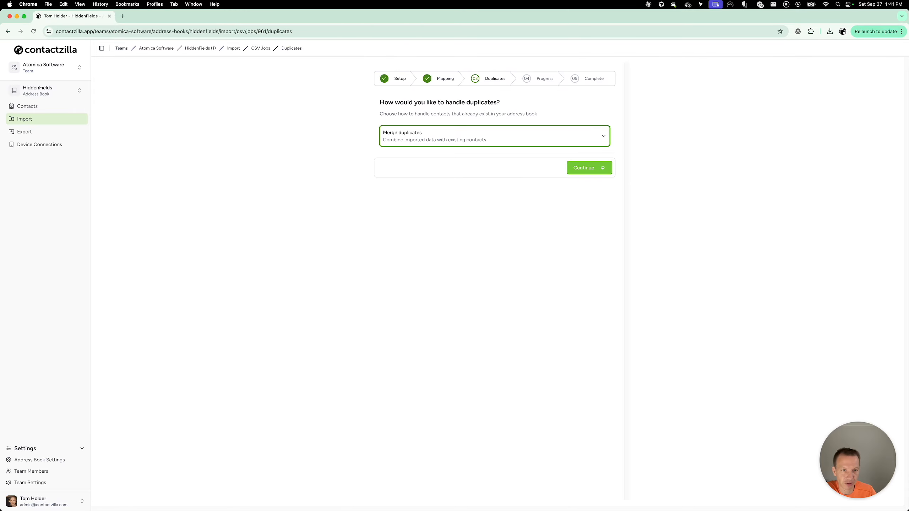
pyautogui.click(587, 169)
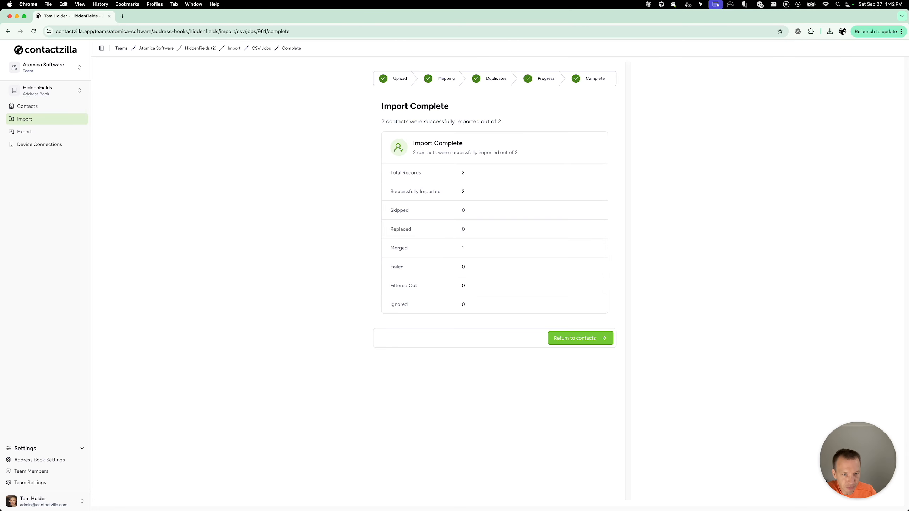
pyautogui.click(577, 338)
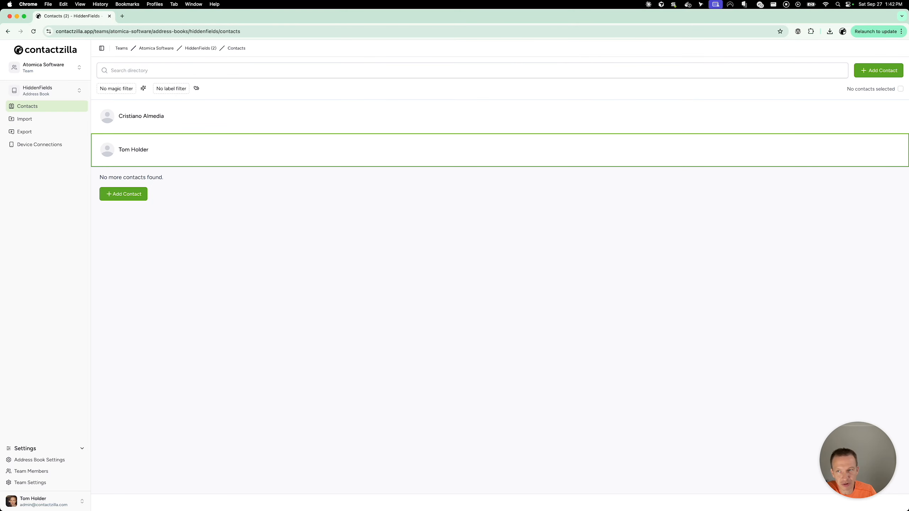
# Examine the newly imported contact's fields and the merged test contact's fields.
pyautogui.click(190, 118)
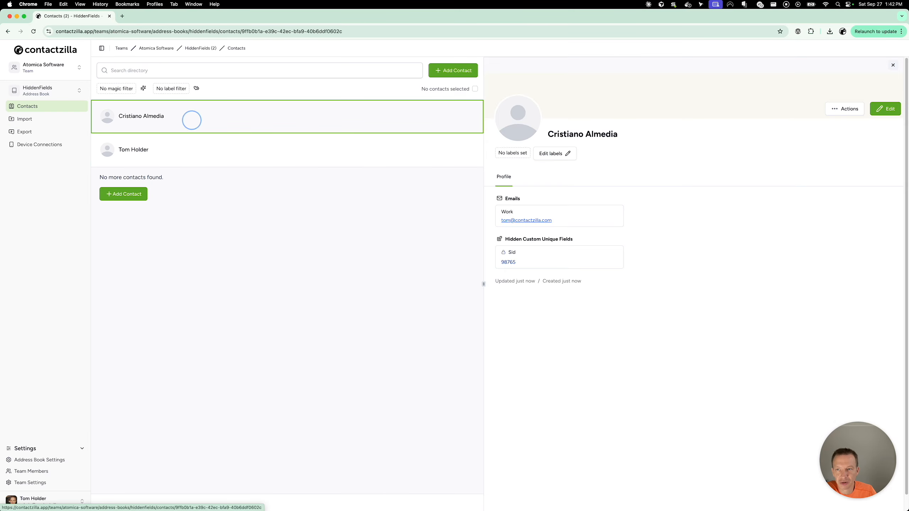
pyautogui.doubleClick(506, 263)
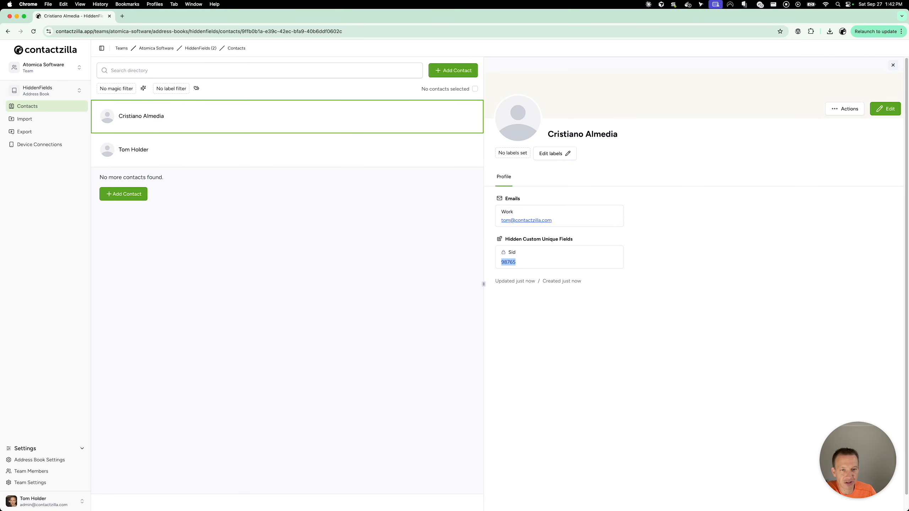
pyautogui.click(219, 154)
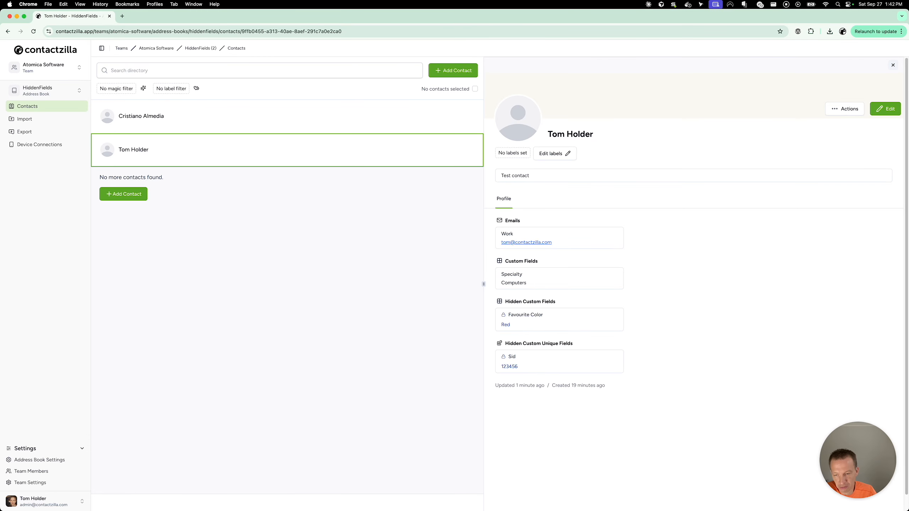
# Quit the macOS Contacts app and relaunch it to reload the synced address book.
pyautogui.click(264, 501)
pyautogui.rightClick(264, 500)
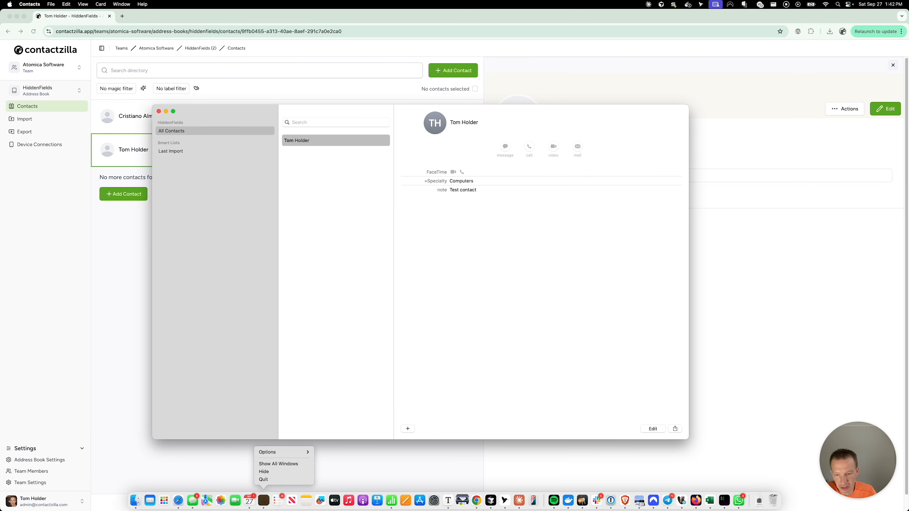
pyautogui.click(279, 480)
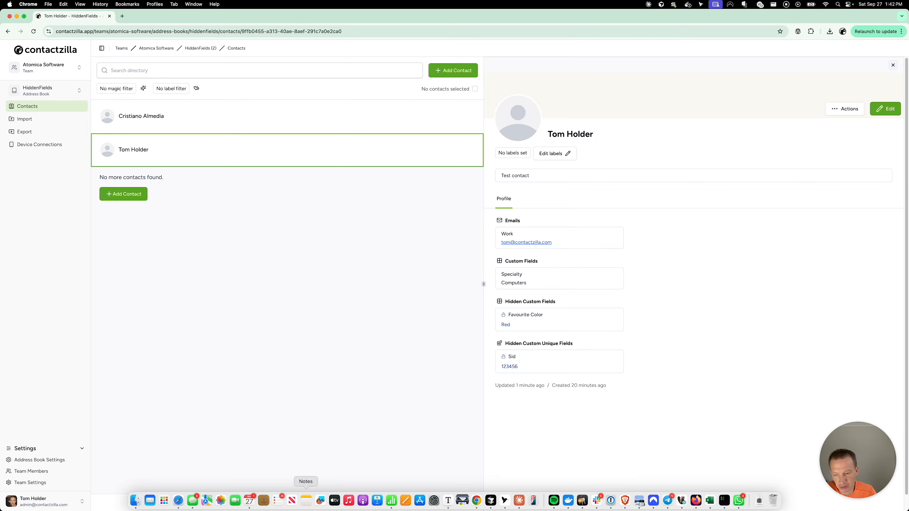
pyautogui.click(263, 501)
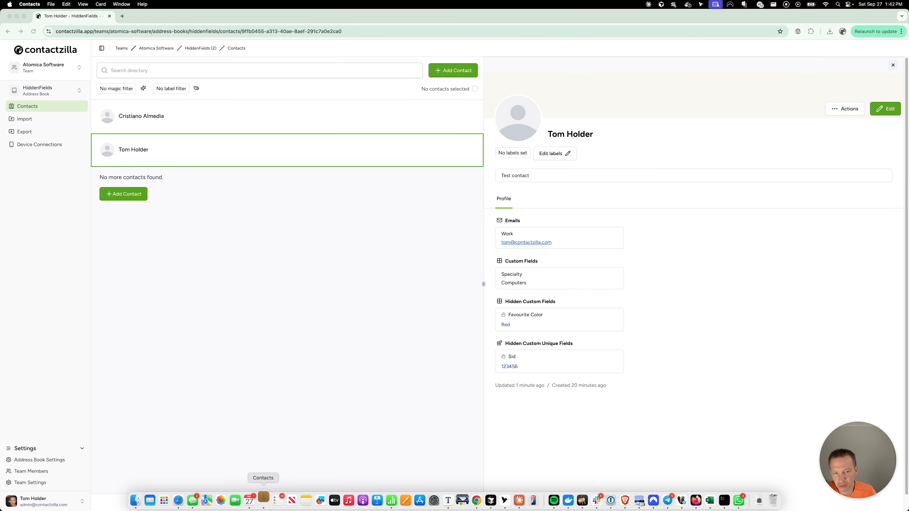